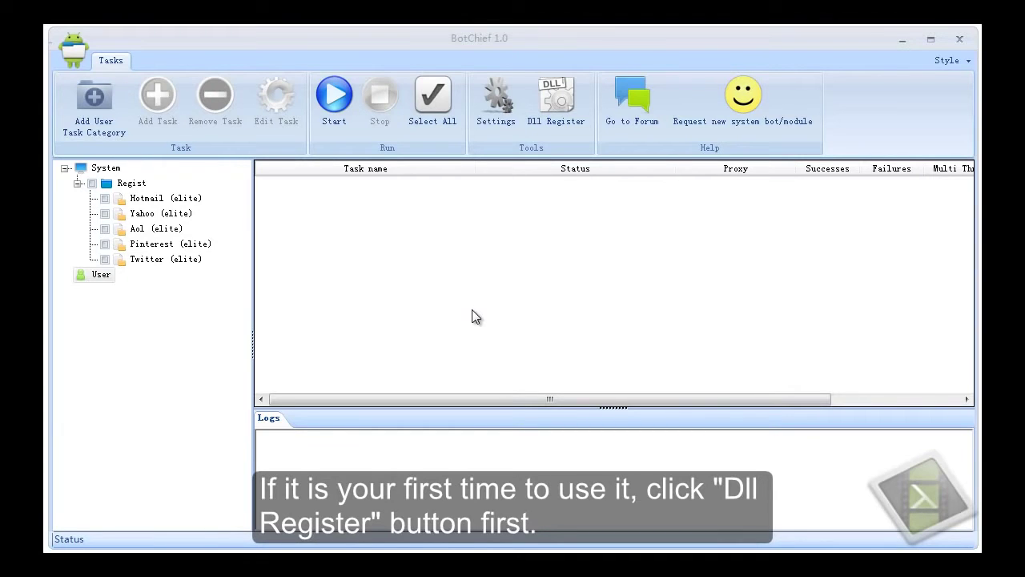
- Test whether the csExWBDLMan.dll file is registered successfully and close the registration instructions
{"action": "left_click", "coordinate": [561, 106]}
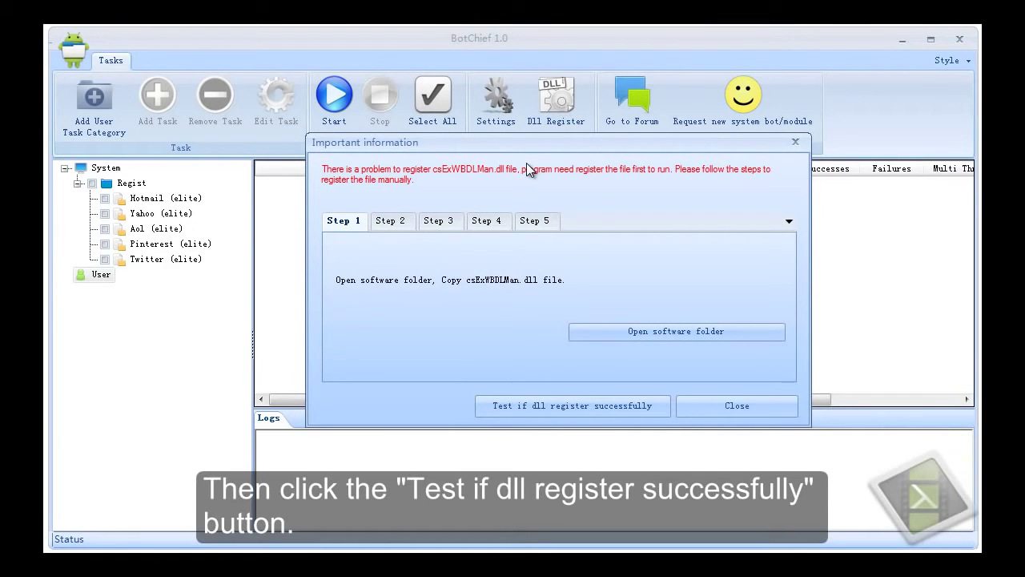
{"action": "left_click", "coordinate": [525, 408]}
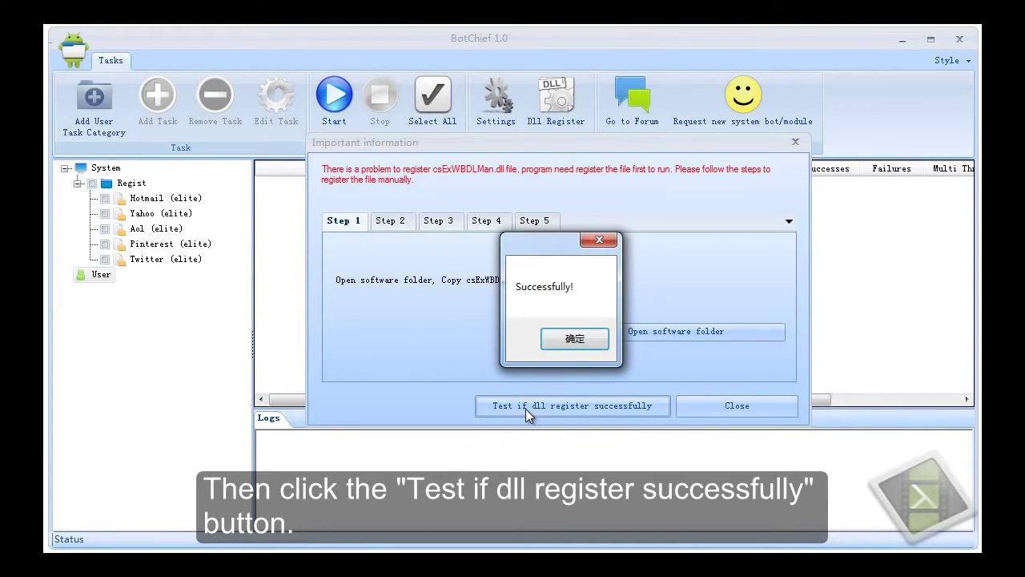
{"action": "left_click", "coordinate": [548, 338]}
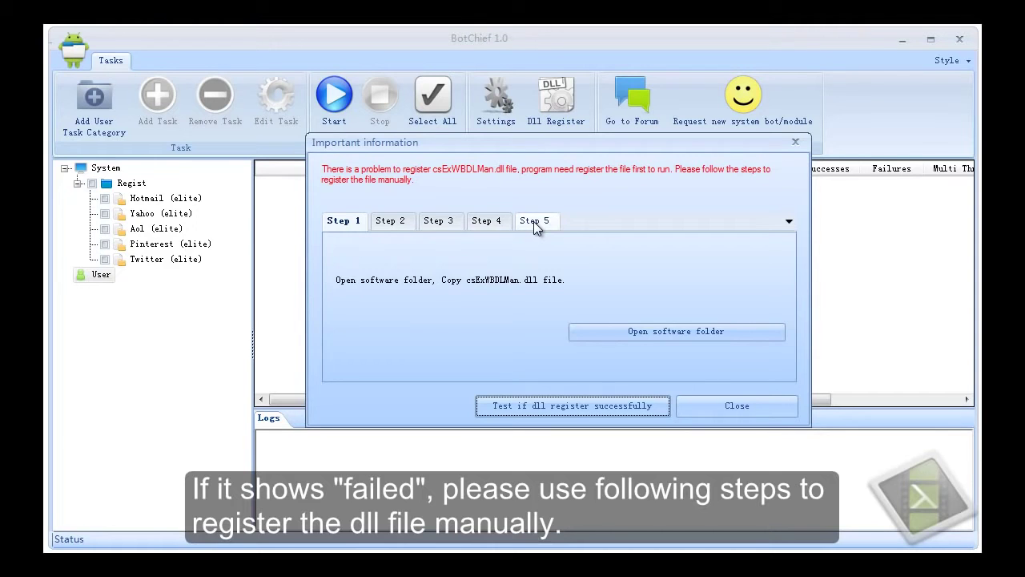
{"action": "left_click", "coordinate": [717, 406]}
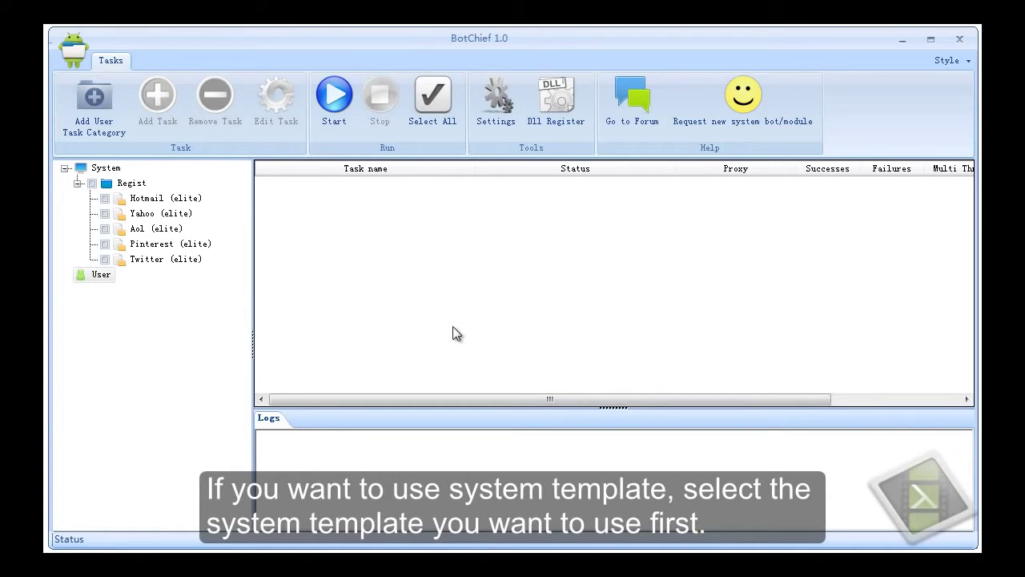
{"action": "left_click", "coordinate": [141, 216]}
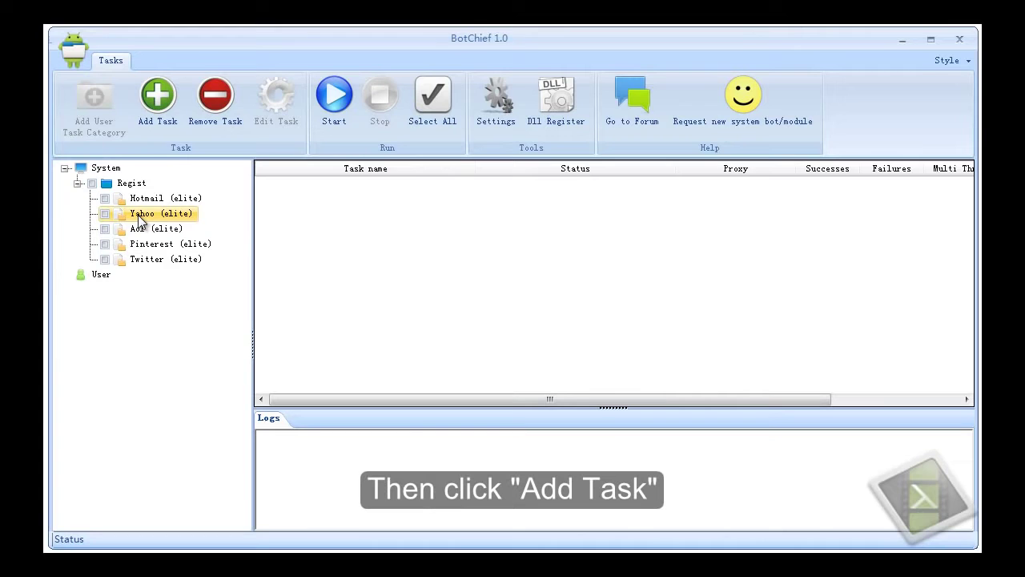
{"action": "left_click", "coordinate": [166, 97]}
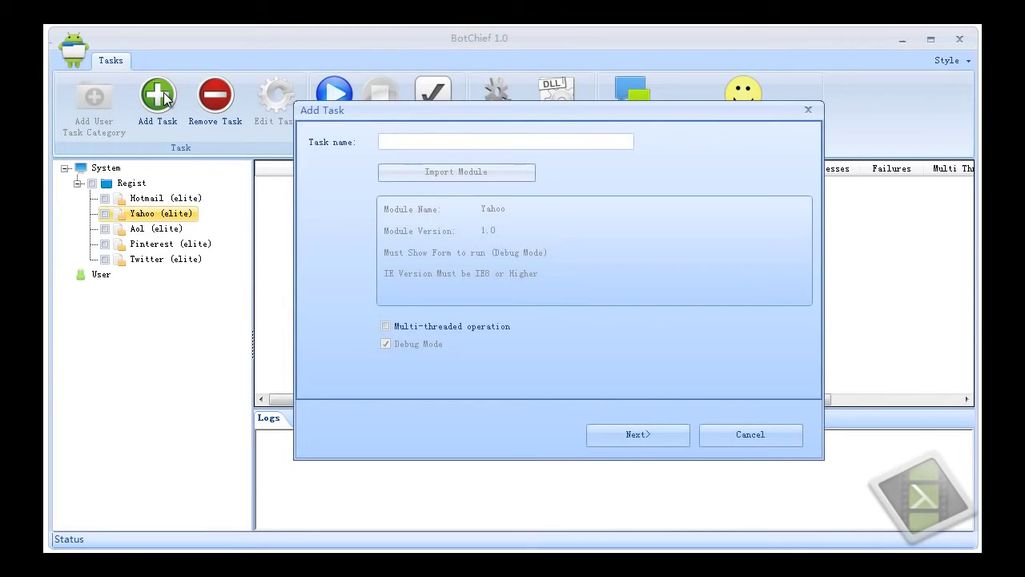
{"action": "left_click", "coordinate": [804, 111]}
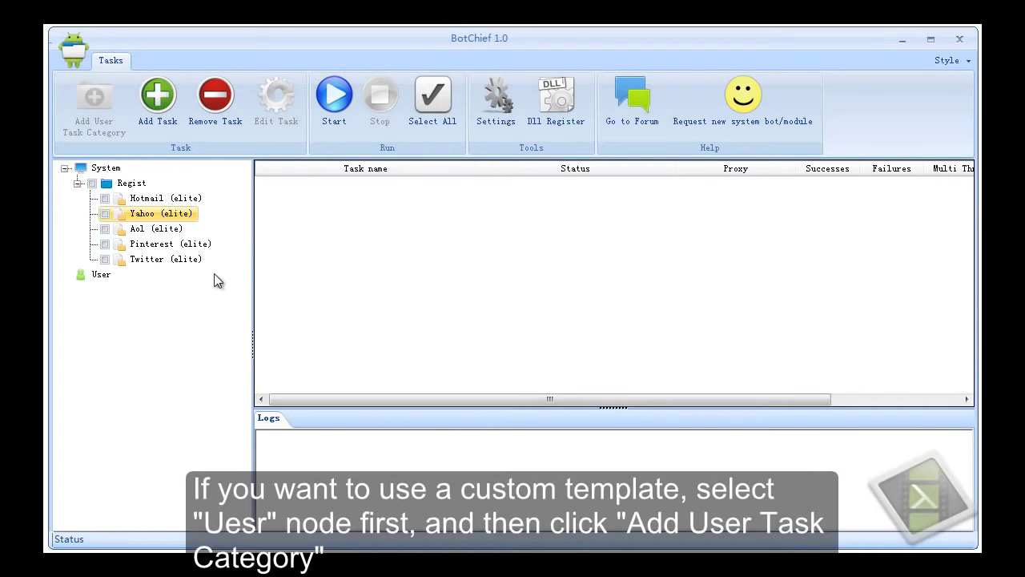
- Add a user task category named "Category 1" under the User node
{"action": "left_click", "coordinate": [95, 283]}
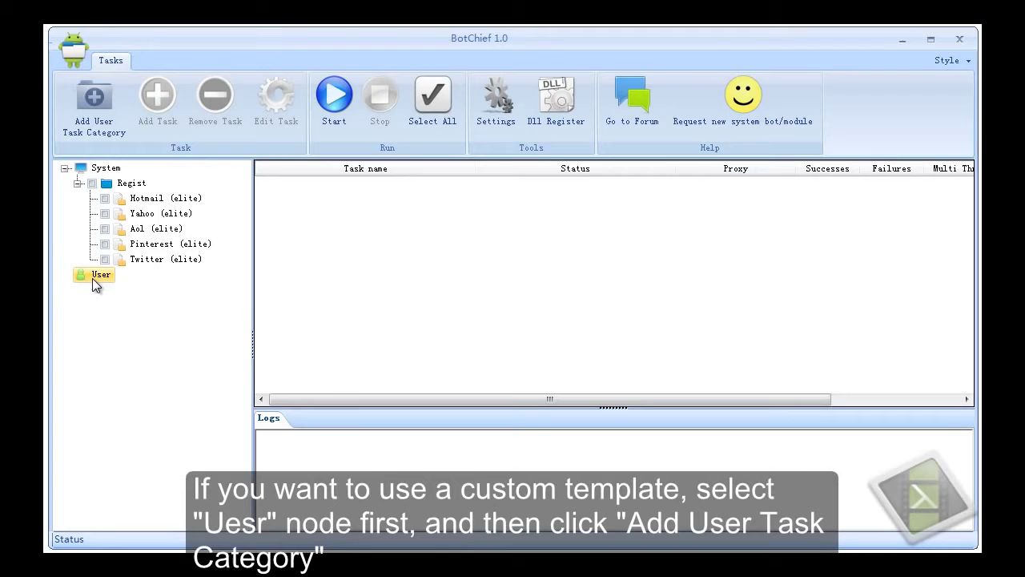
{"action": "left_click", "coordinate": [94, 98]}
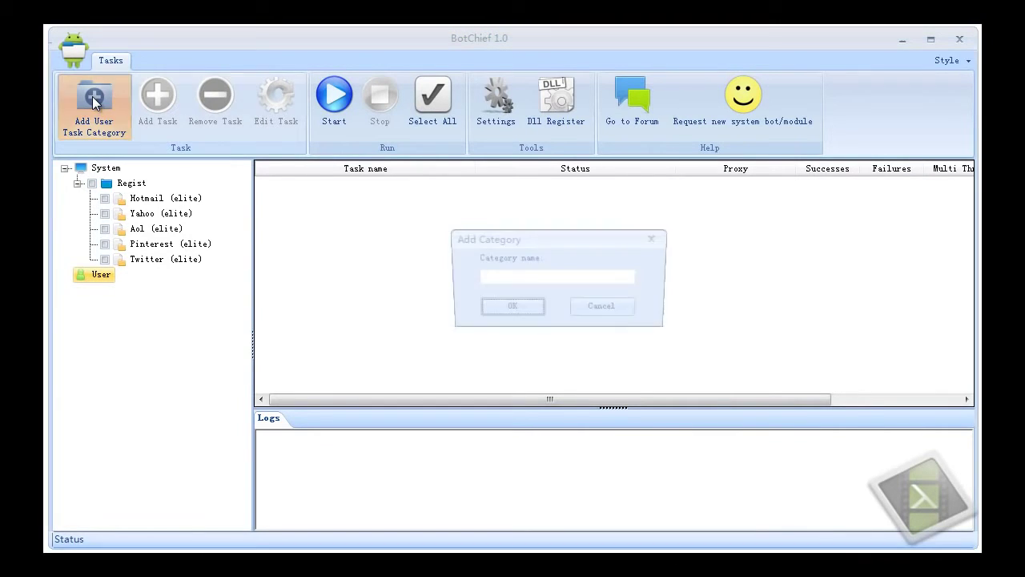
{"action": "left_click", "coordinate": [507, 277]}
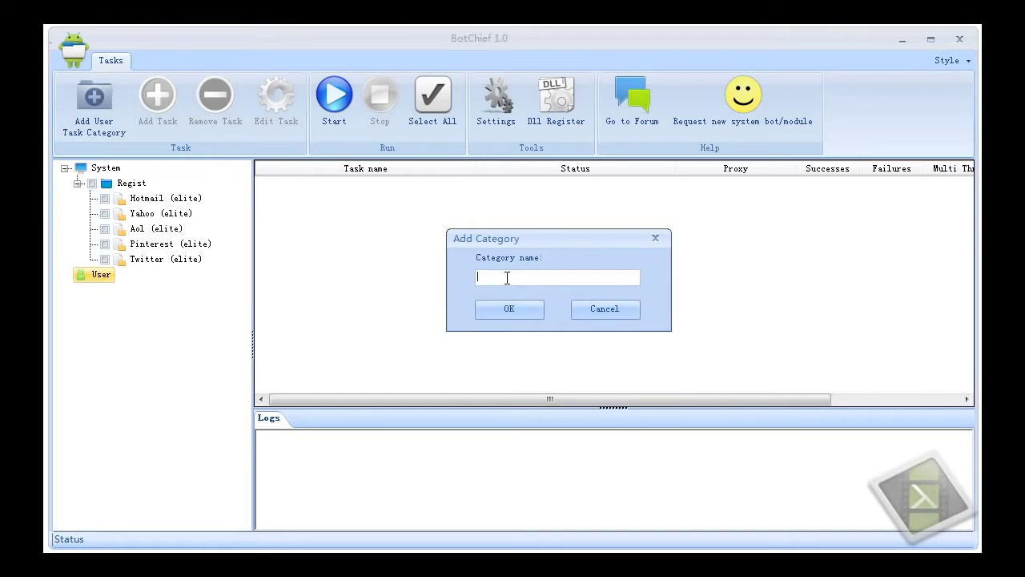
{"action": "type", "text": "C"}
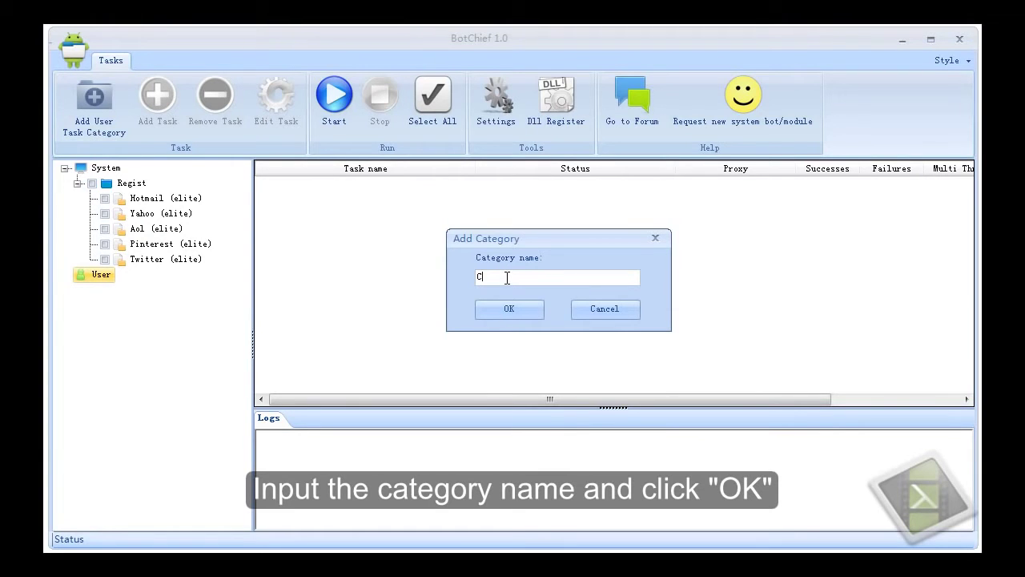
{"action": "type", "text": "ategory 1"}
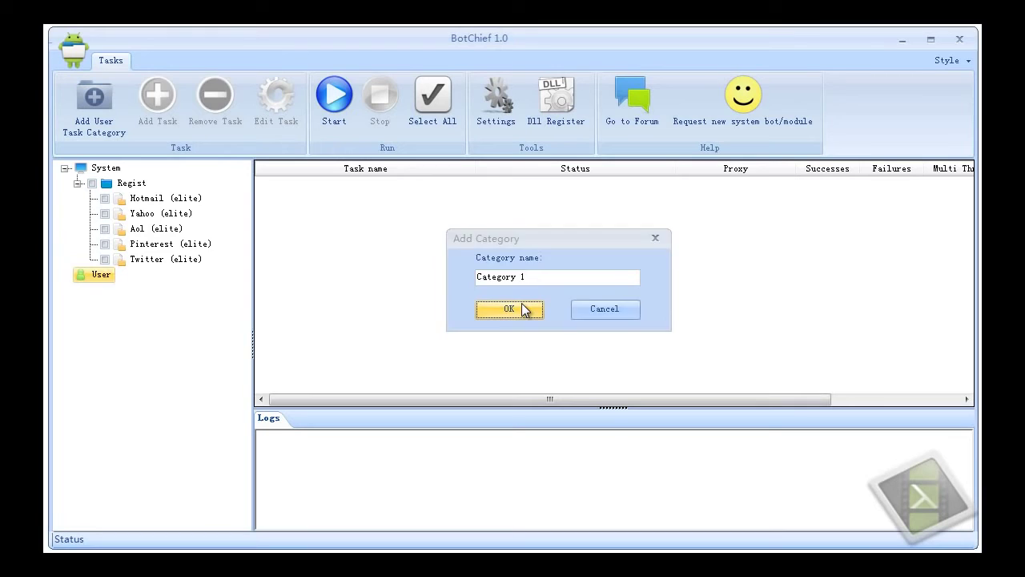
{"action": "left_click", "coordinate": [521, 304]}
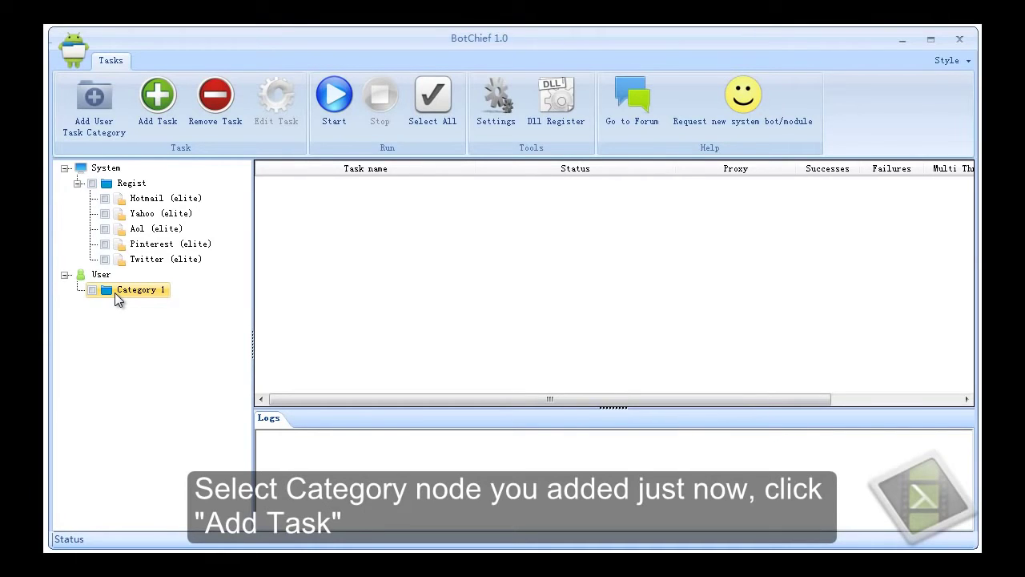
- Start a new task in Category 1 and name it "Test"
{"action": "left_click", "coordinate": [160, 120]}
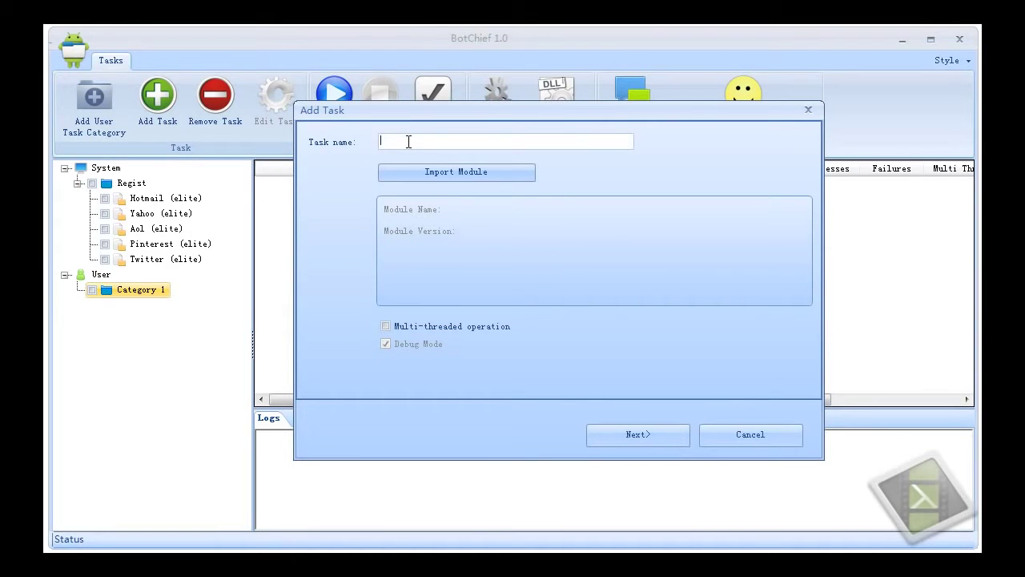
{"action": "type", "text": "T"}
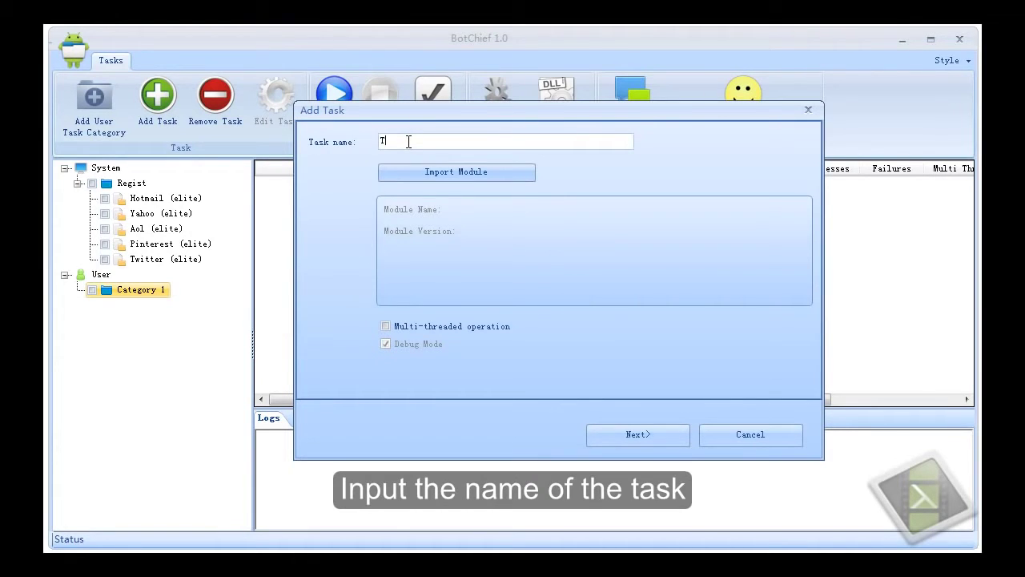
{"action": "type", "text": "rest"}
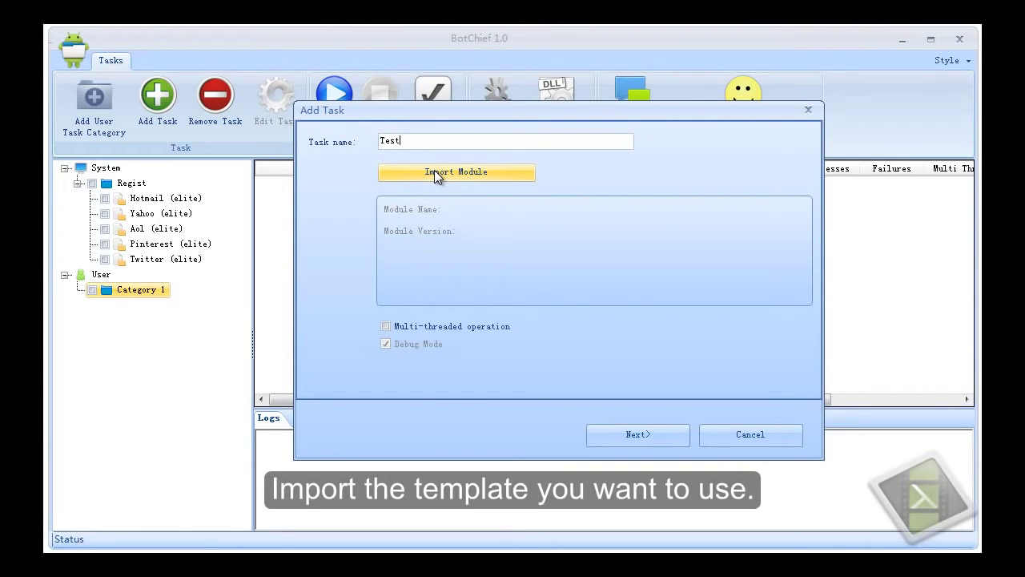
- Import the Aol.dat module from the desktop, enable multi-threaded operation and continue to the task's variables
{"action": "left_click", "coordinate": [434, 171]}
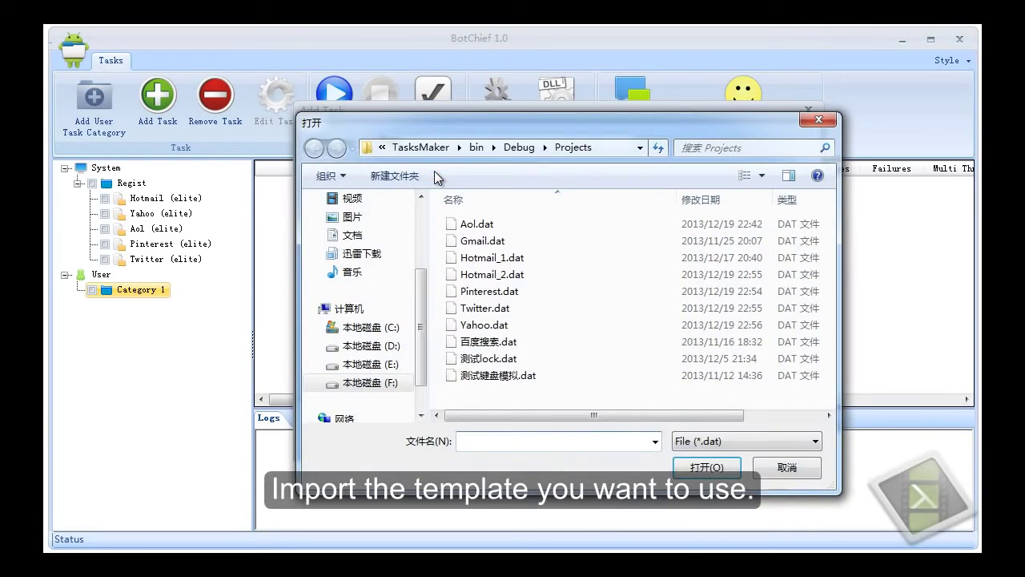
{"action": "scroll", "coordinate": [376, 240], "scroll_direction": "up", "scroll_amount": 3}
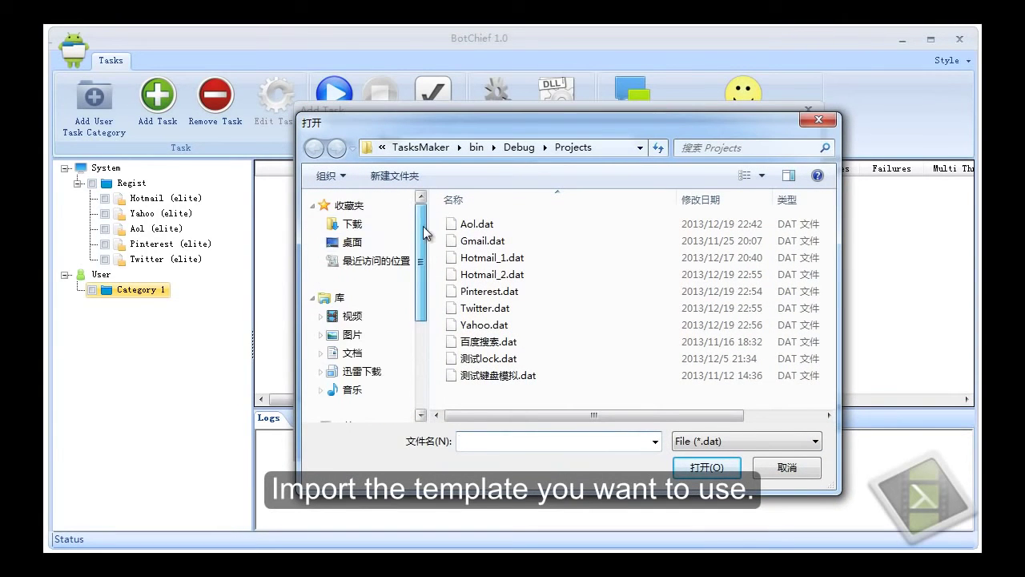
{"action": "left_click", "coordinate": [379, 238]}
{"action": "scroll", "coordinate": [529, 259], "scroll_direction": "down", "scroll_amount": 5}
{"action": "left_click", "coordinate": [538, 353]}
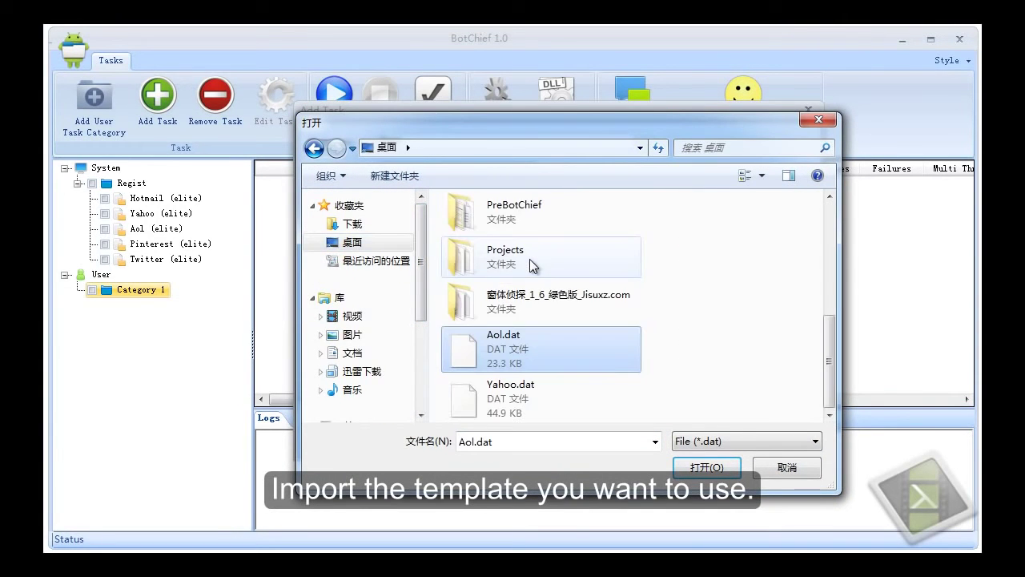
{"action": "double_click", "coordinate": [538, 353]}
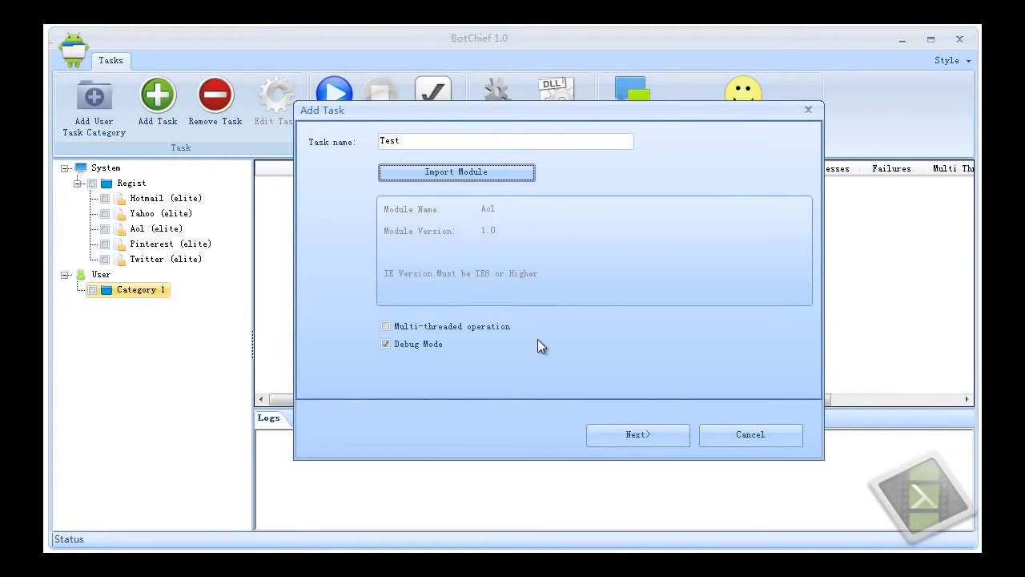
{"action": "left_click", "coordinate": [386, 328]}
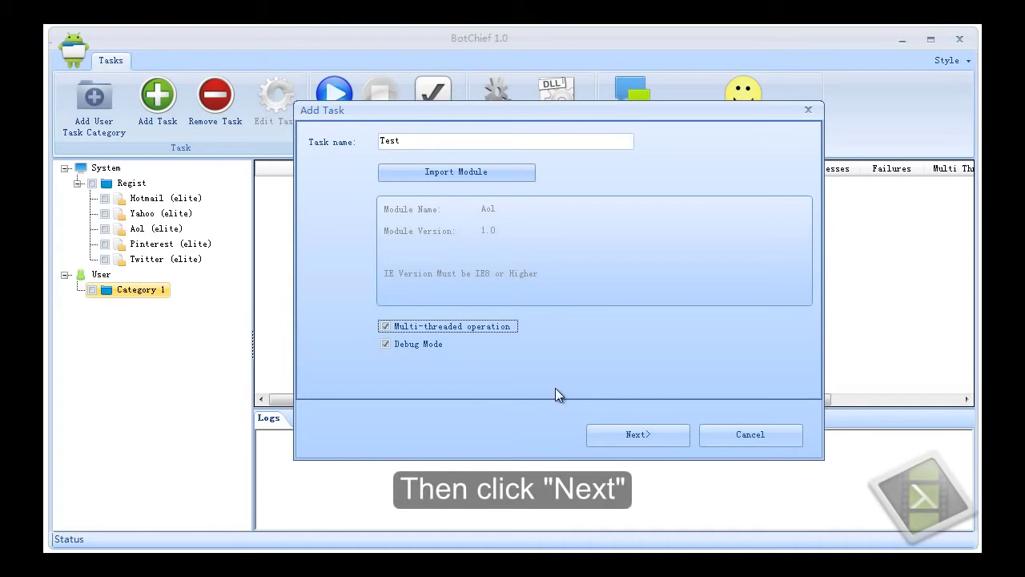
{"action": "left_click", "coordinate": [623, 433]}
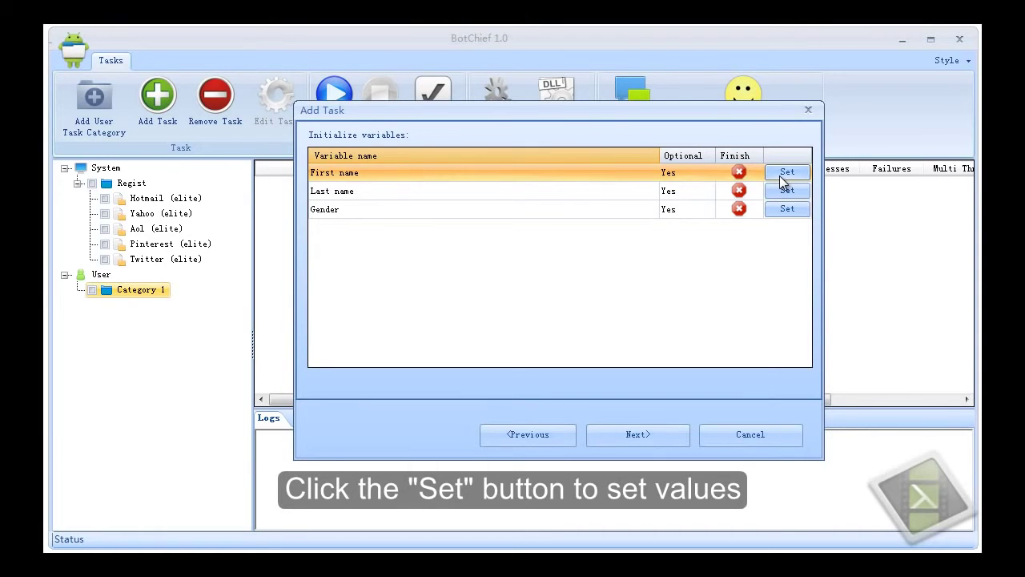
- Add two first names as separate values of the First name variable
{"action": "left_click", "coordinate": [781, 178]}
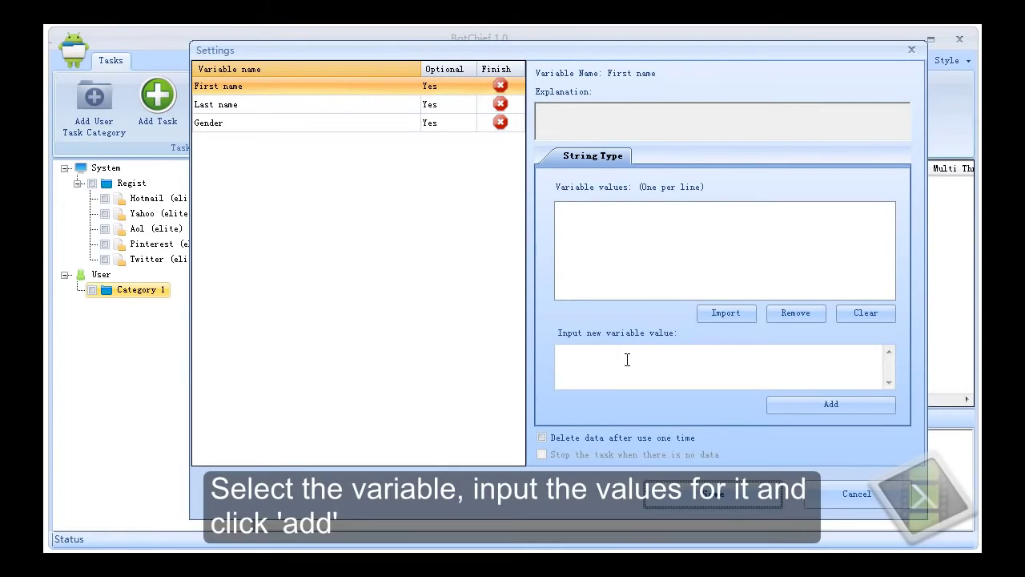
{"action": "left_click", "coordinate": [238, 105]}
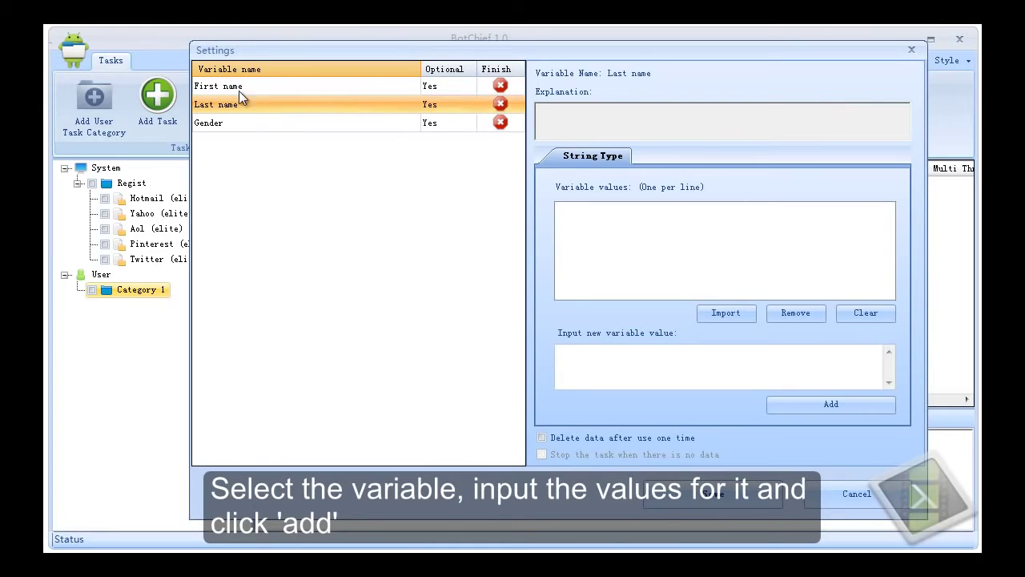
{"action": "left_click", "coordinate": [243, 88]}
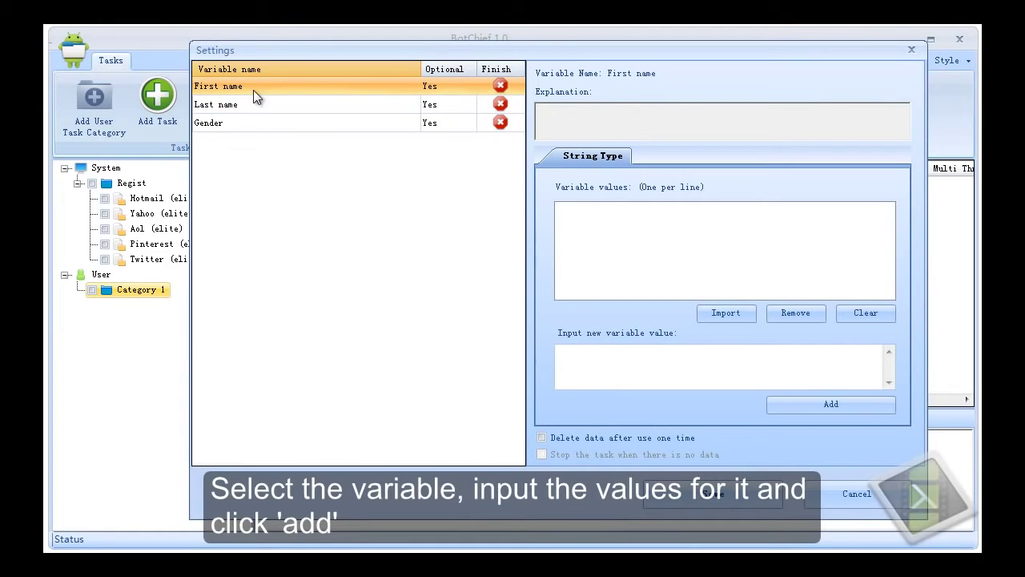
{"action": "left_click", "coordinate": [600, 373]}
{"action": "type", "text": "Jordan"}
{"action": "left_click", "coordinate": [778, 396]}
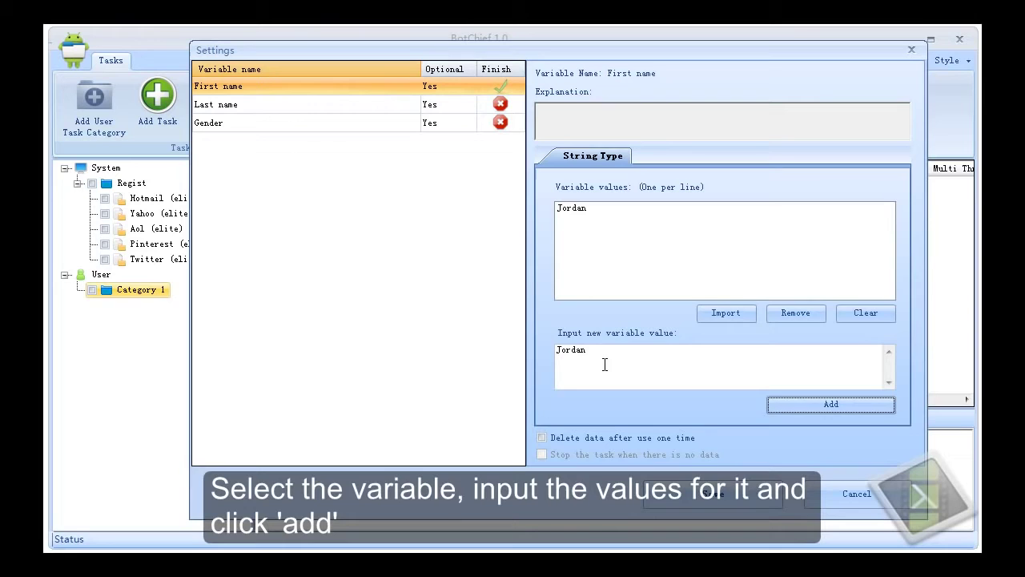
{"action": "left_click_drag", "start_coordinate": [604, 361], "coordinate": [533, 357]}
{"action": "type", "text": "Luke"}
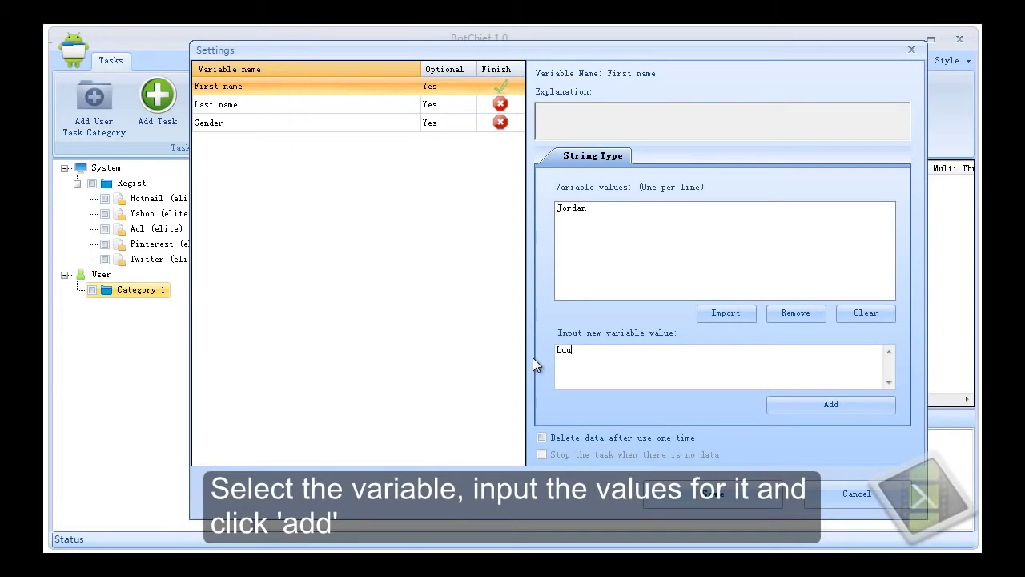
{"action": "left_click", "coordinate": [815, 407]}
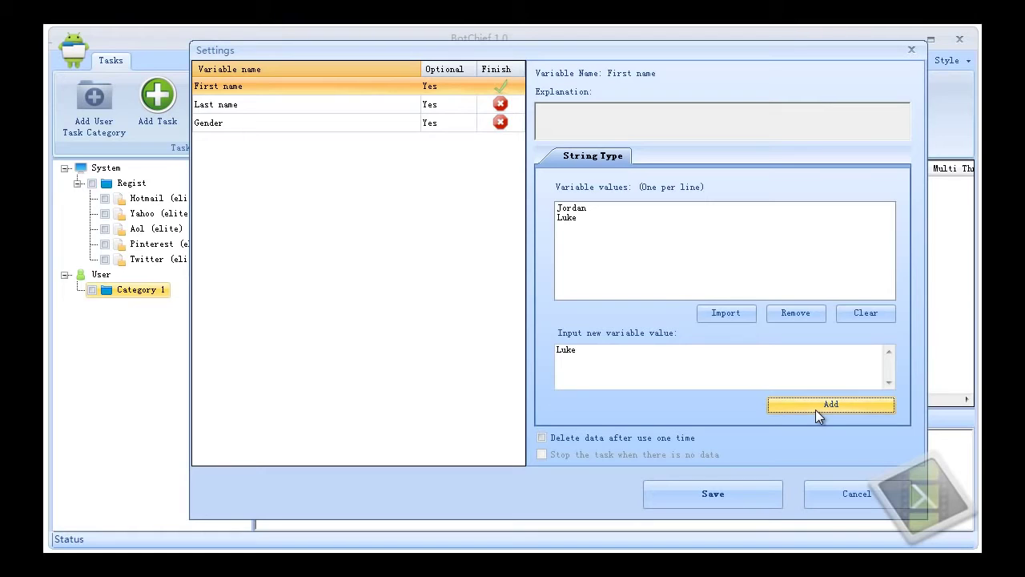
- Try the options to delete data after one use and stop the task when there is no data
{"action": "left_click", "coordinate": [559, 436]}
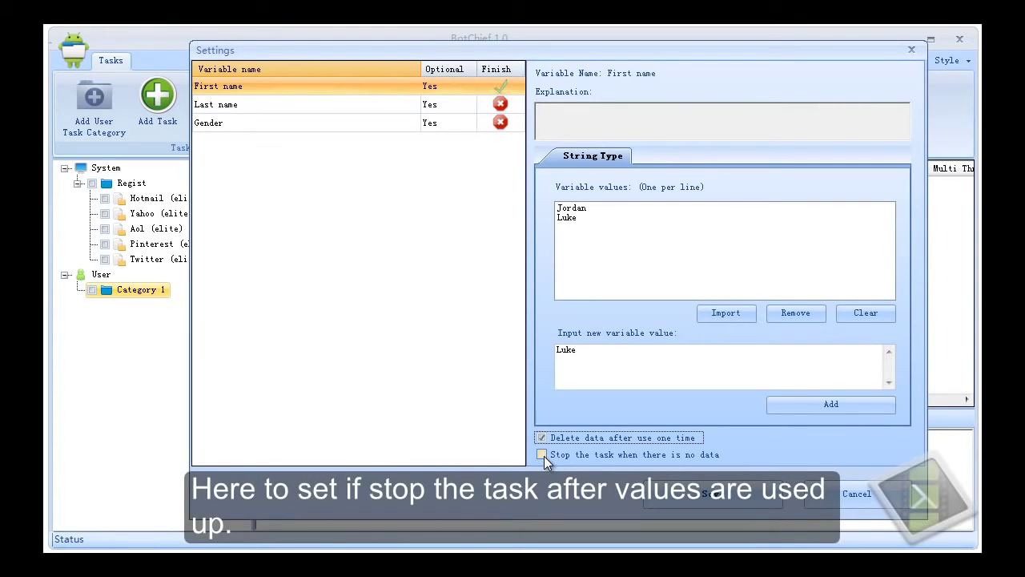
{"action": "left_click", "coordinate": [544, 456]}
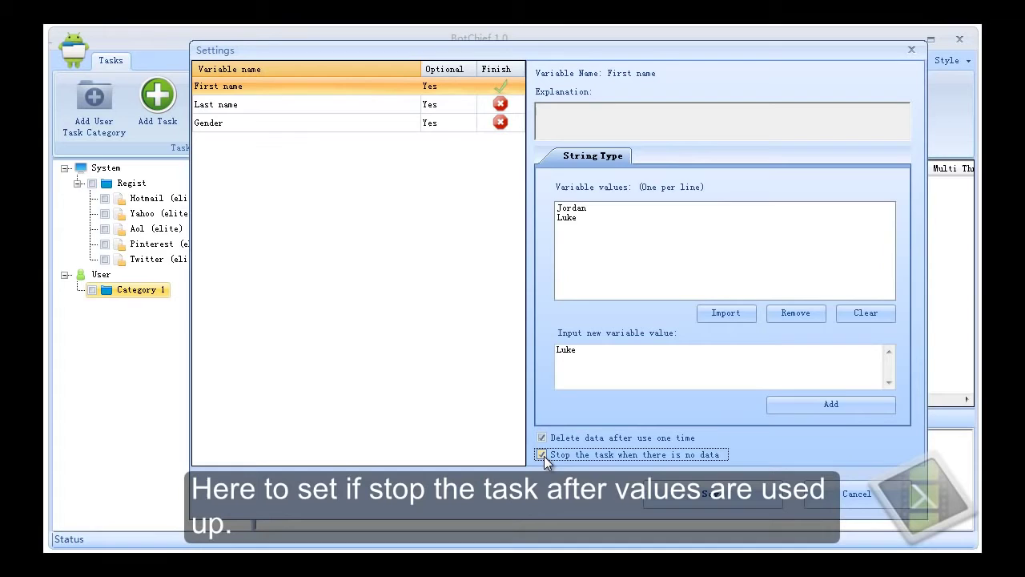
{"action": "left_click", "coordinate": [542, 439]}
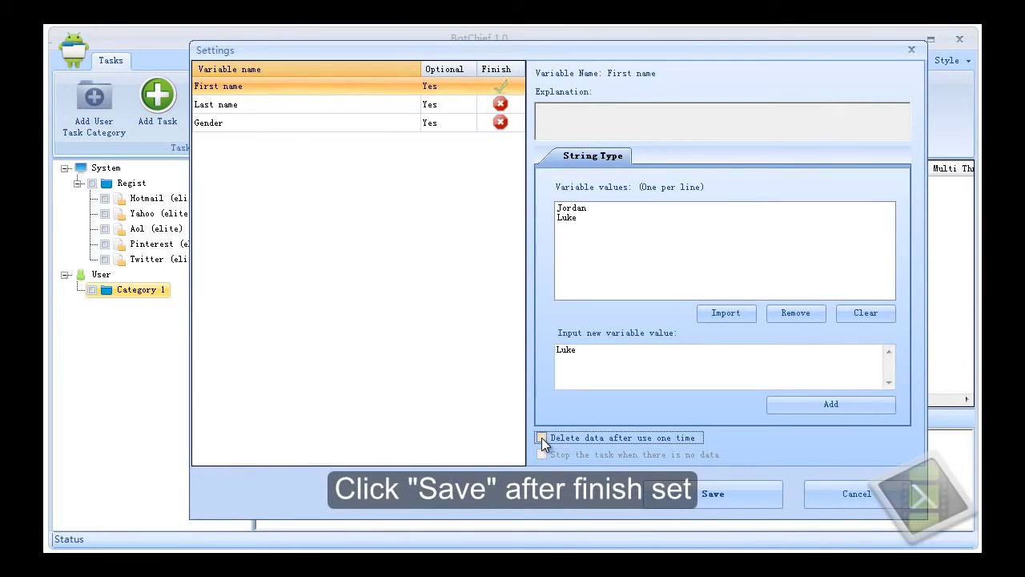
- Save the variable settings and set the task to save only the selected return values Login name and Password
{"action": "left_click", "coordinate": [691, 496]}
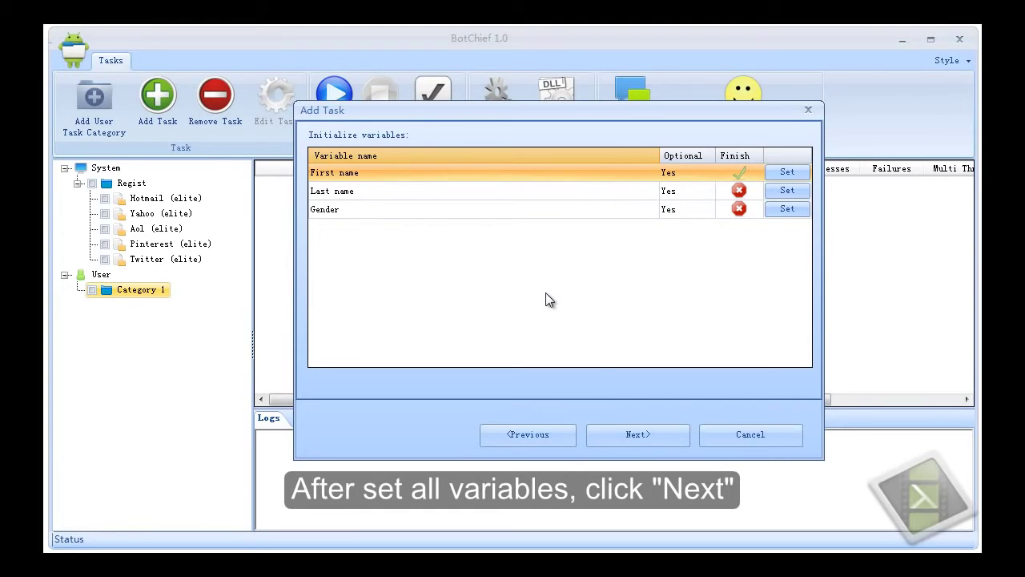
{"action": "left_click", "coordinate": [623, 436]}
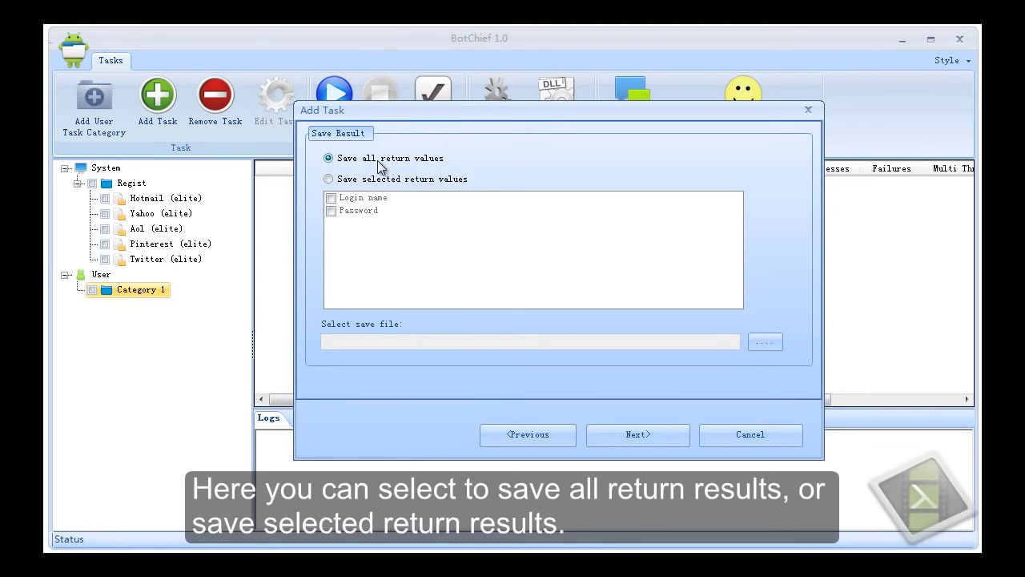
{"action": "left_click", "coordinate": [328, 179]}
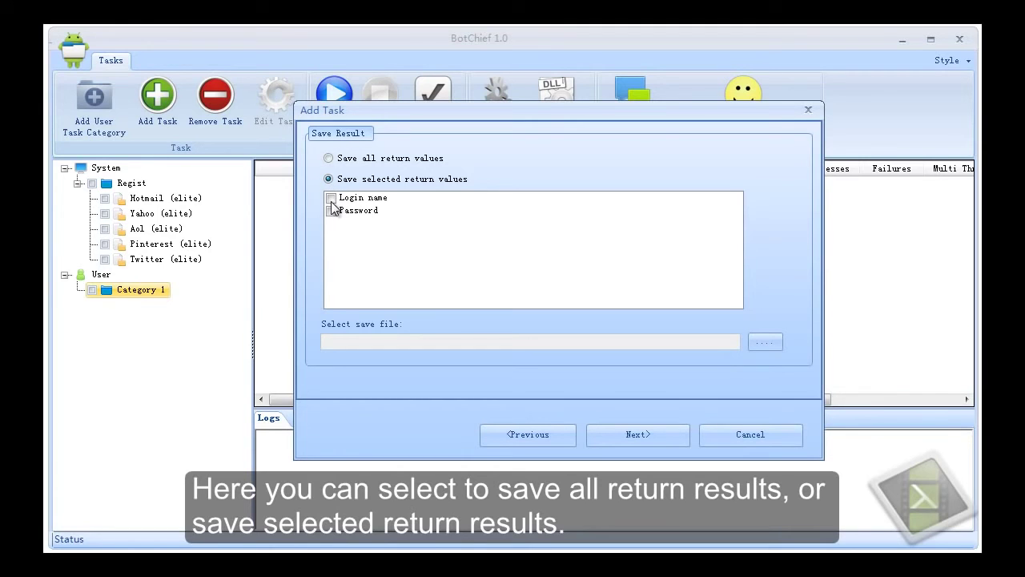
{"action": "left_click", "coordinate": [331, 198]}
{"action": "left_click", "coordinate": [333, 212]}
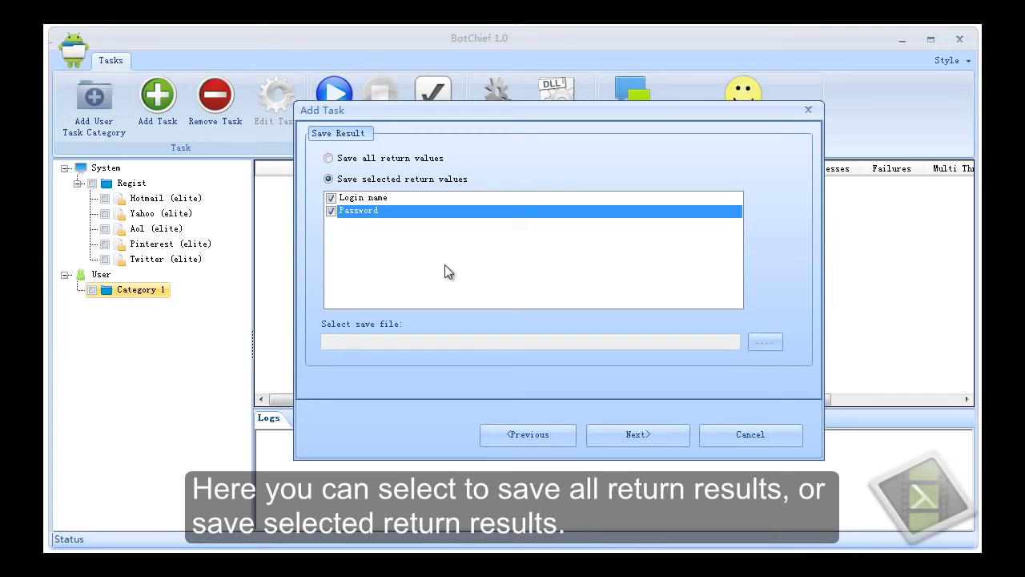
- Set the results to be saved to a CSV file named Account on the desktop and continue to the proxy settings
{"action": "left_click", "coordinate": [765, 343]}
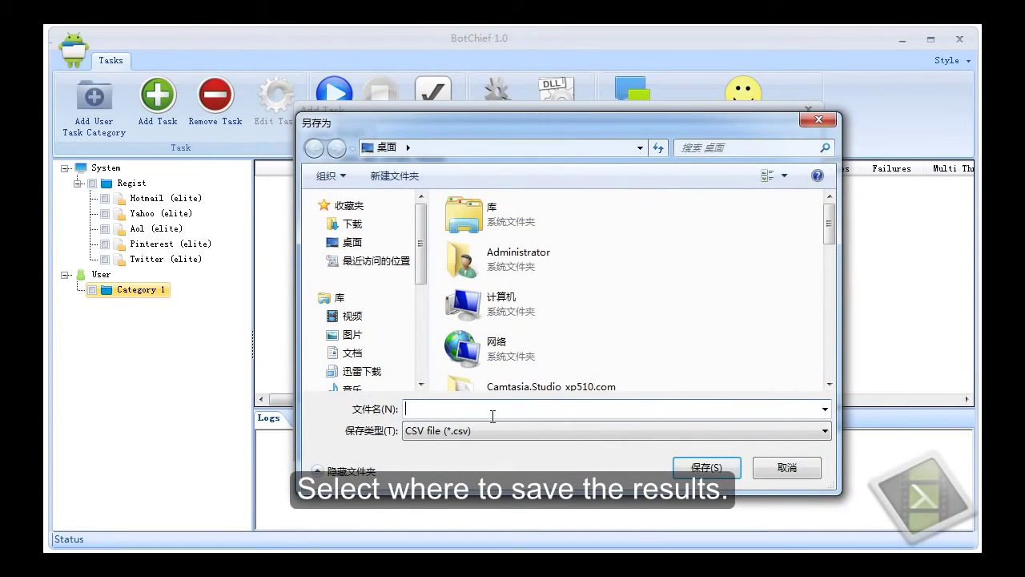
{"action": "type", "text": "Account"}
{"action": "left_click", "coordinate": [717, 468]}
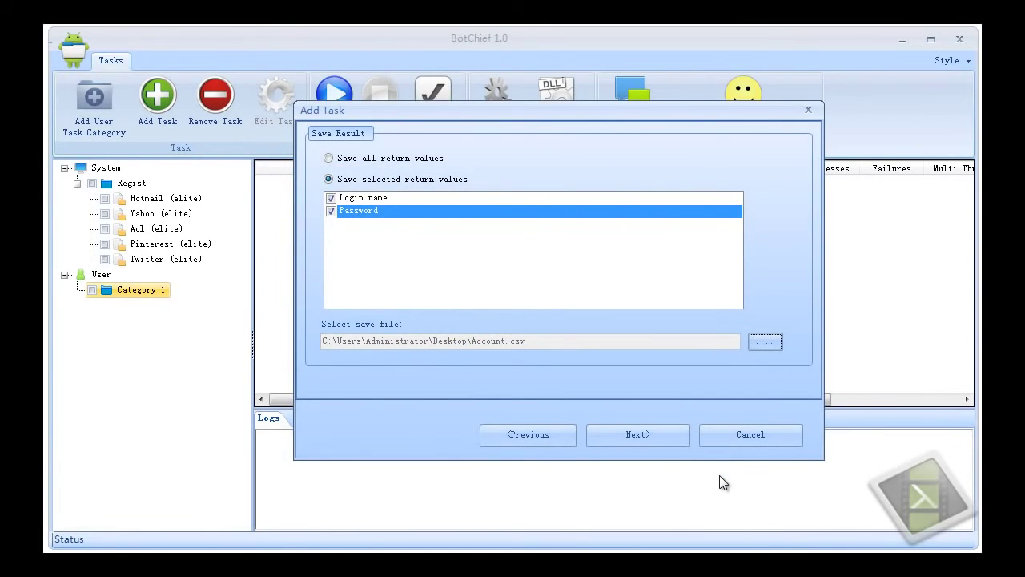
{"action": "left_click", "coordinate": [639, 437]}
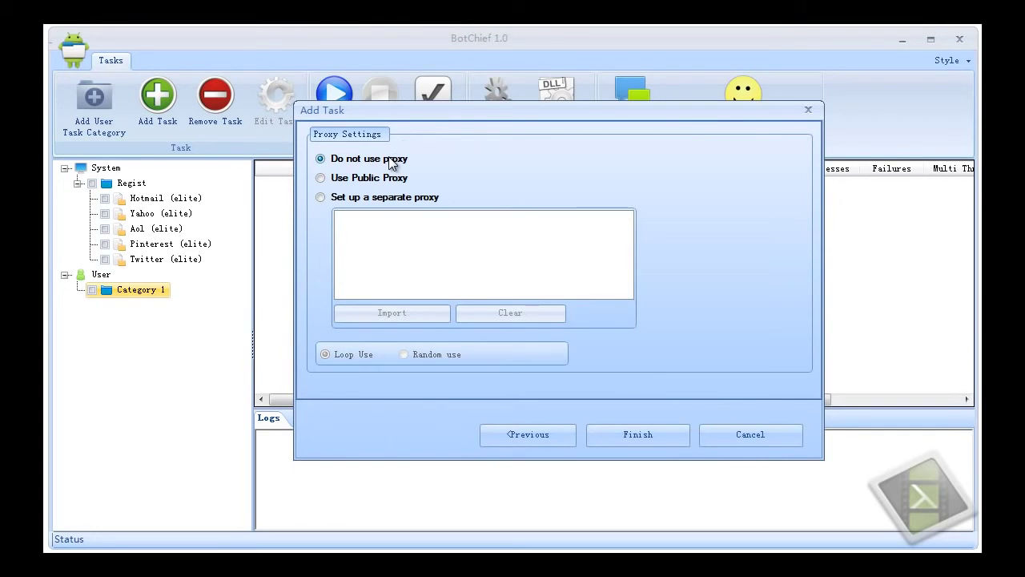
- Try the public proxy and separate proxy options, switching the proxy usage between random and loop
{"action": "left_click", "coordinate": [323, 178]}
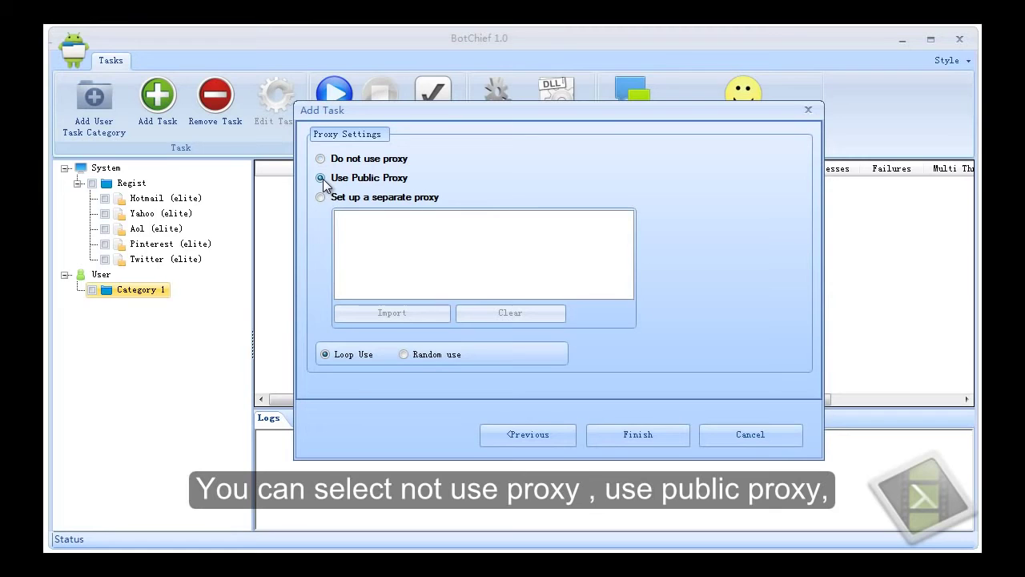
{"action": "left_click", "coordinate": [320, 197]}
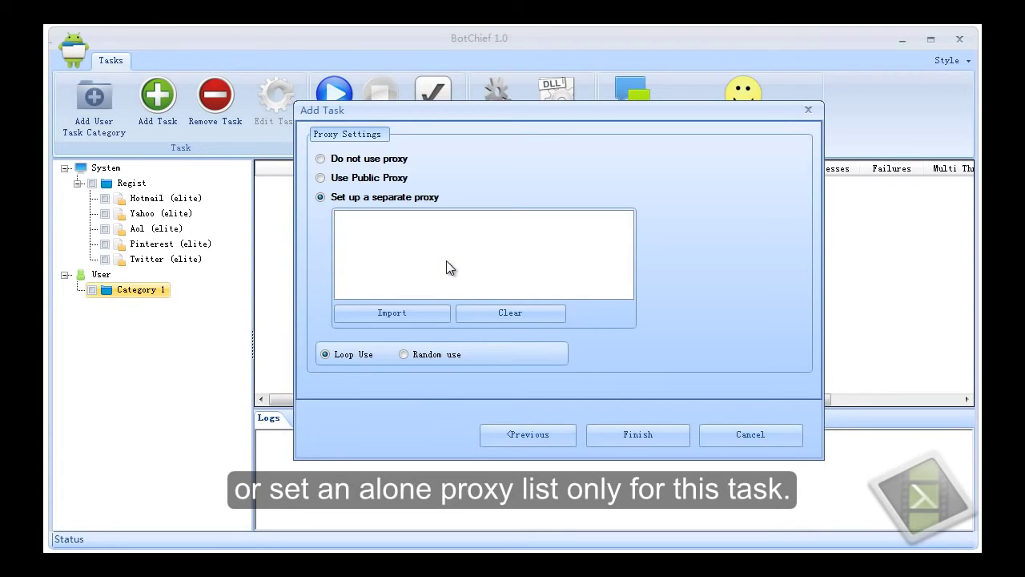
{"action": "left_click", "coordinate": [403, 355]}
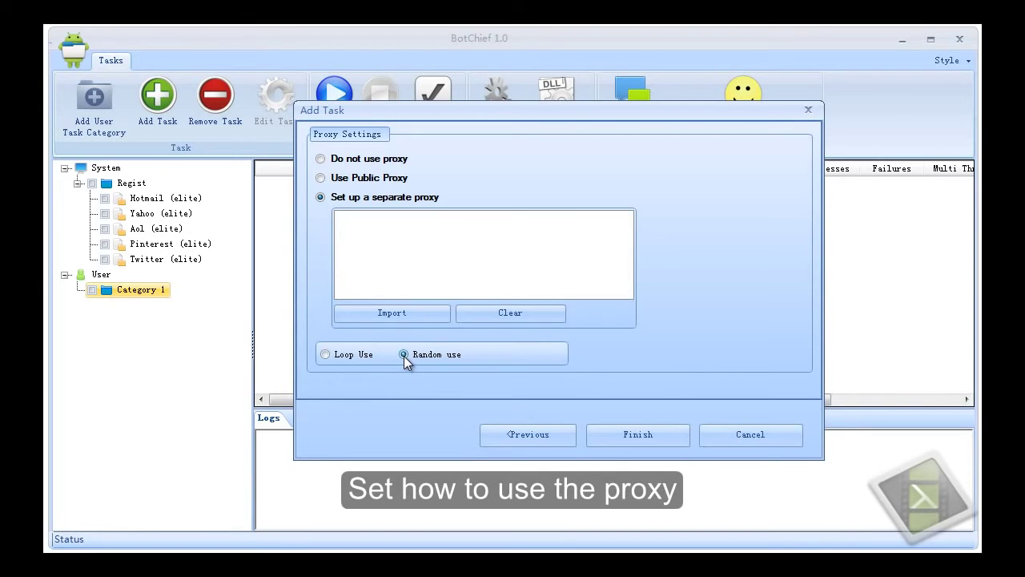
{"action": "left_click", "coordinate": [343, 357]}
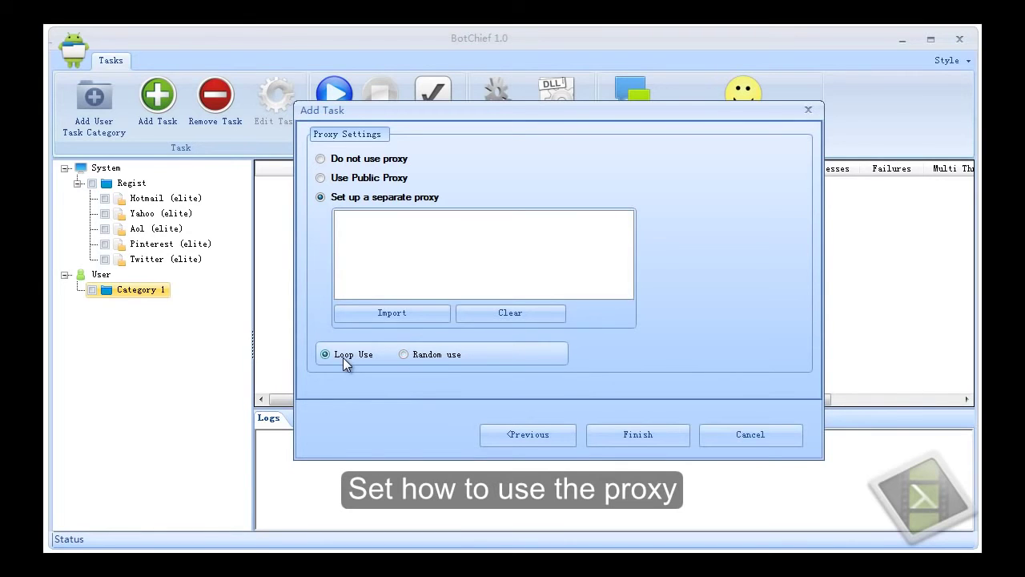
- Set the task to use no proxy and finish adding it
{"action": "left_click", "coordinate": [320, 158]}
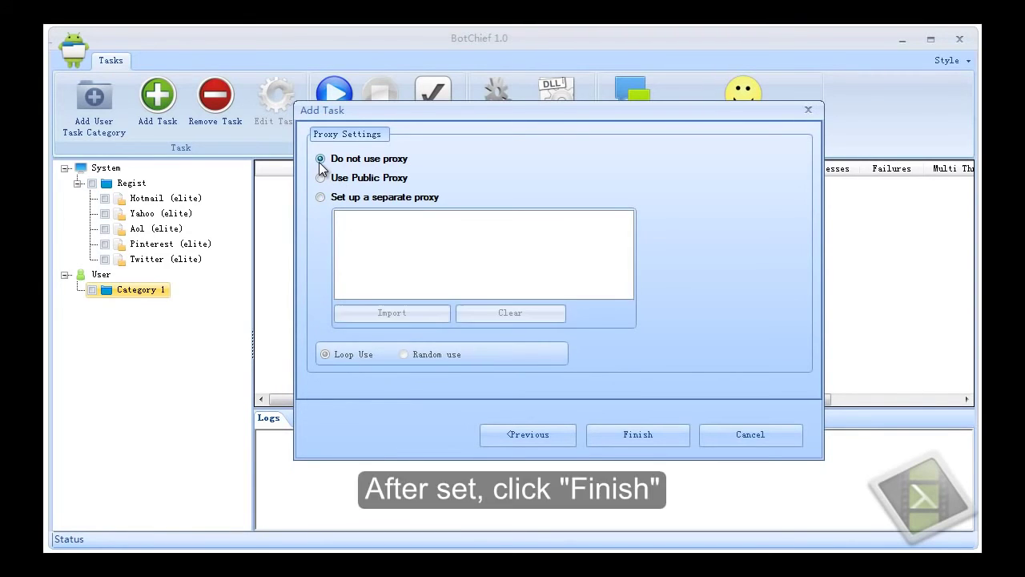
{"action": "left_click", "coordinate": [636, 435]}
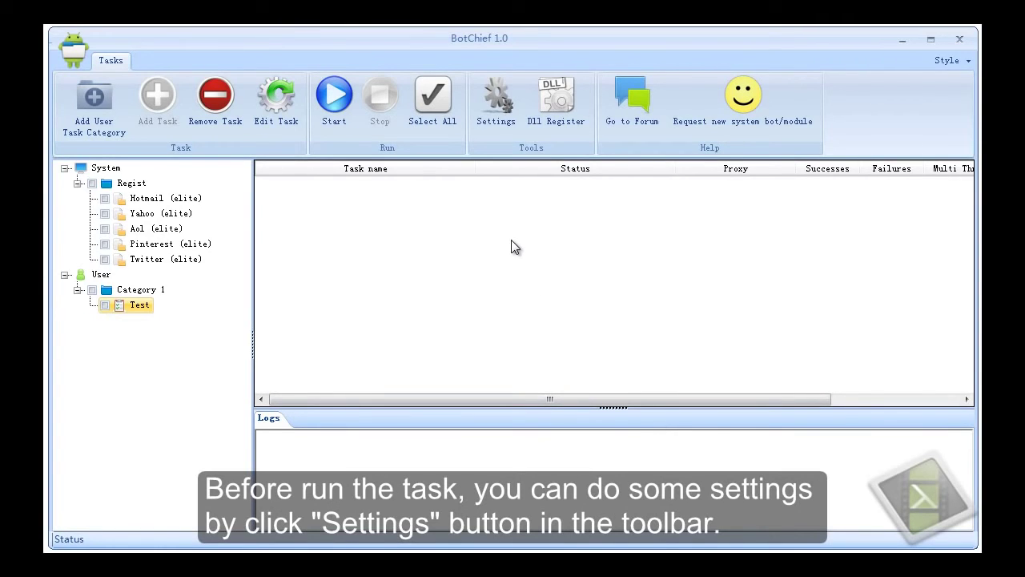
- Try Death by Captcha in the general settings, switch back to manual captcha entry and save the settings
{"action": "left_click", "coordinate": [498, 104]}
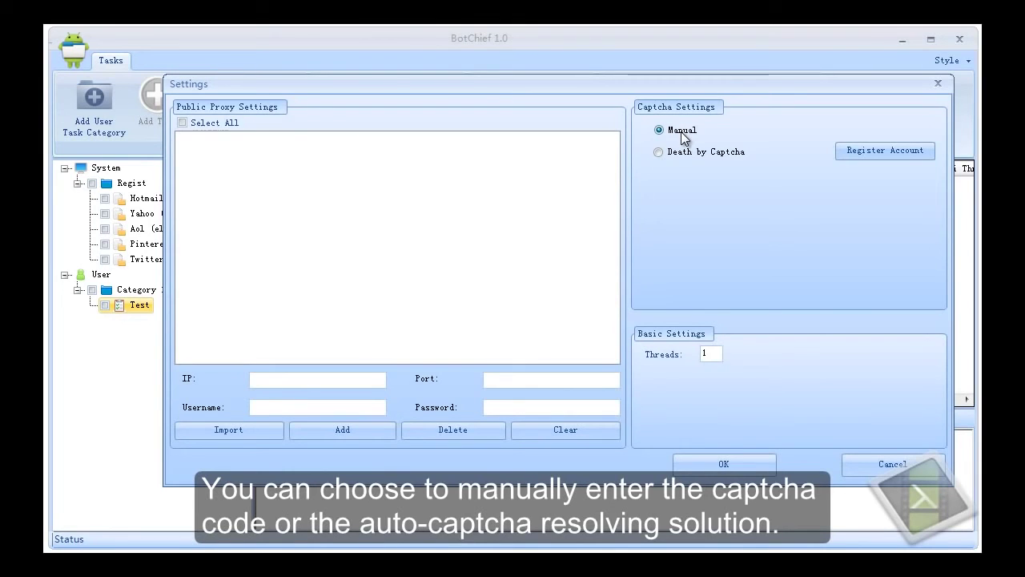
{"action": "left_click", "coordinate": [661, 155]}
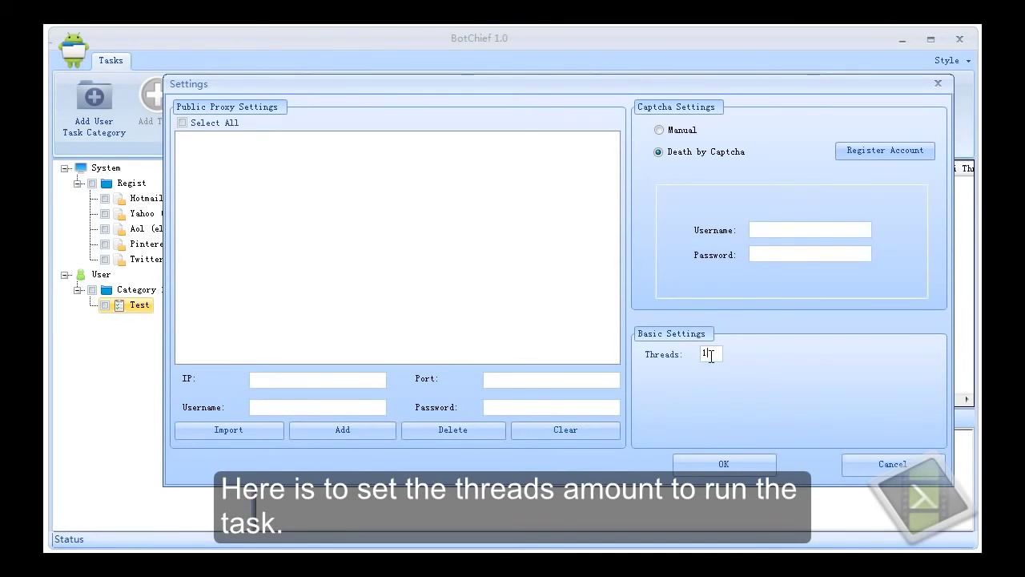
{"action": "double_click", "coordinate": [706, 354]}
{"action": "left_click", "coordinate": [662, 130]}
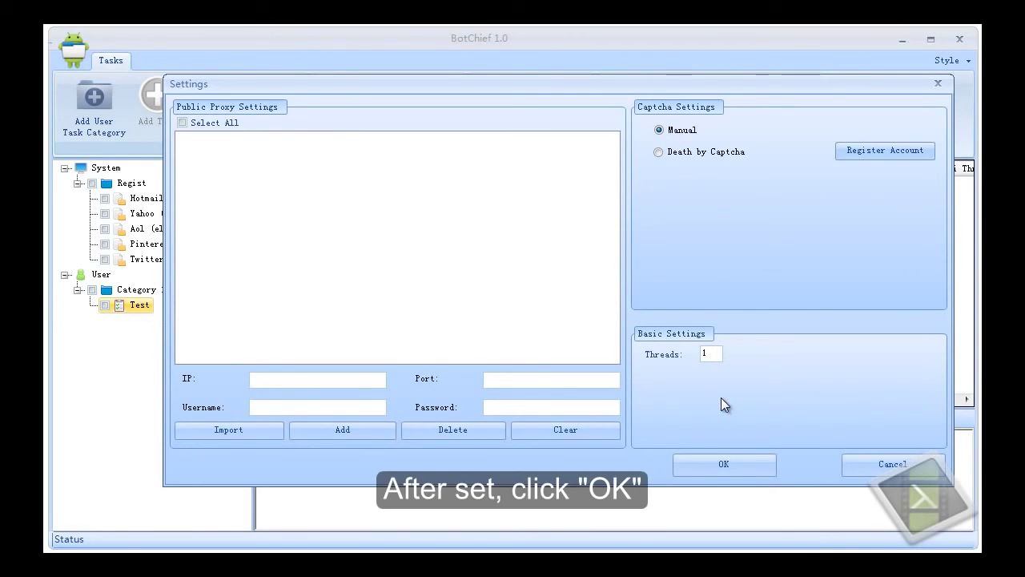
{"action": "left_click", "coordinate": [708, 464]}
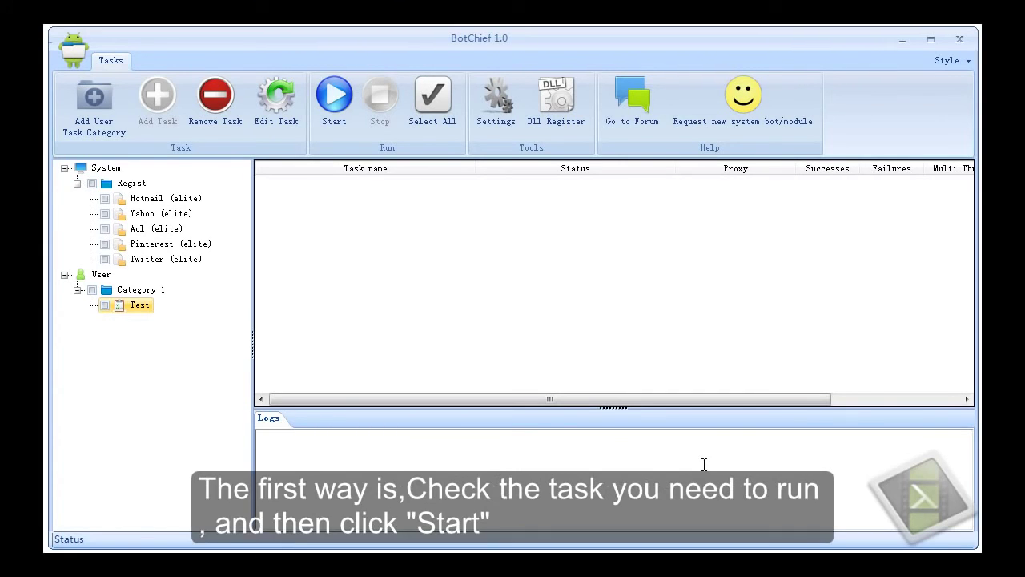
{"action": "left_click", "coordinate": [105, 305]}
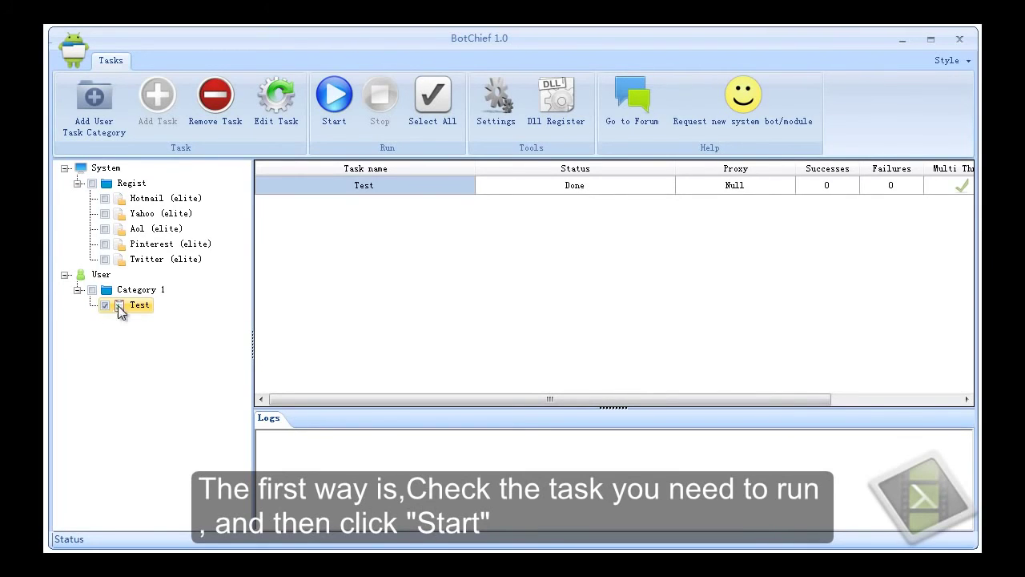
{"action": "left_click", "coordinate": [335, 95]}
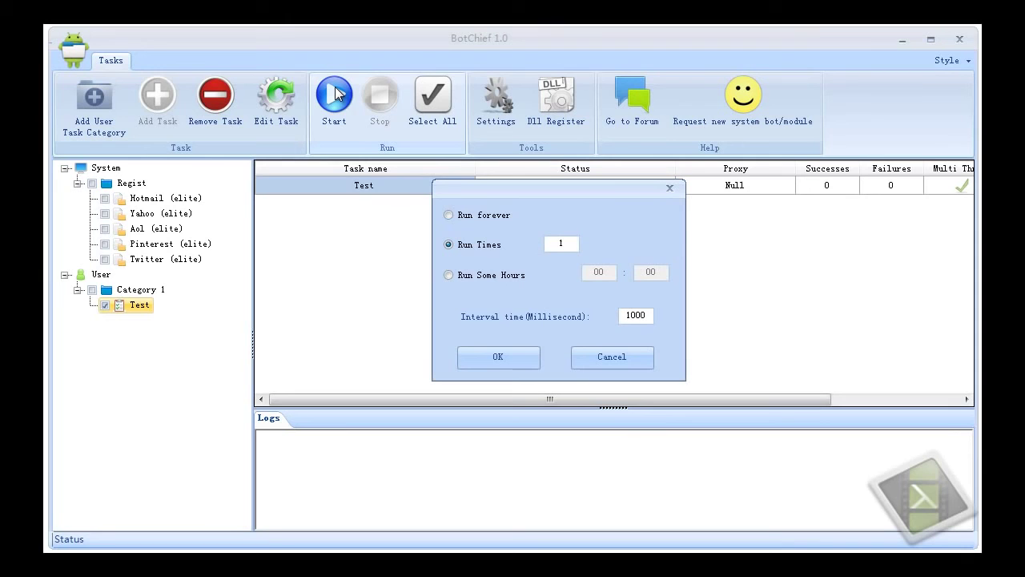
{"action": "left_click", "coordinate": [668, 189]}
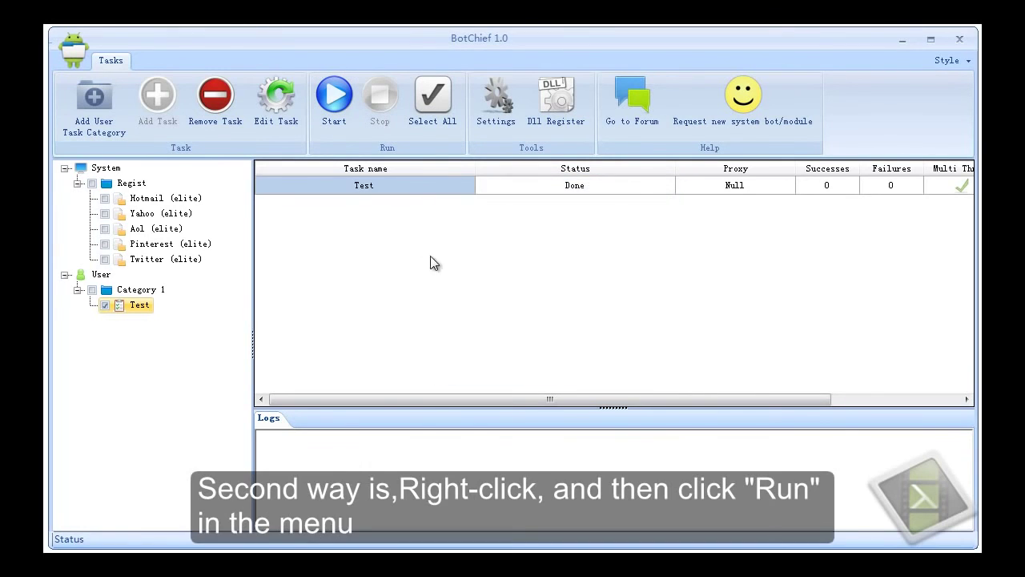
{"action": "left_click", "coordinate": [104, 306]}
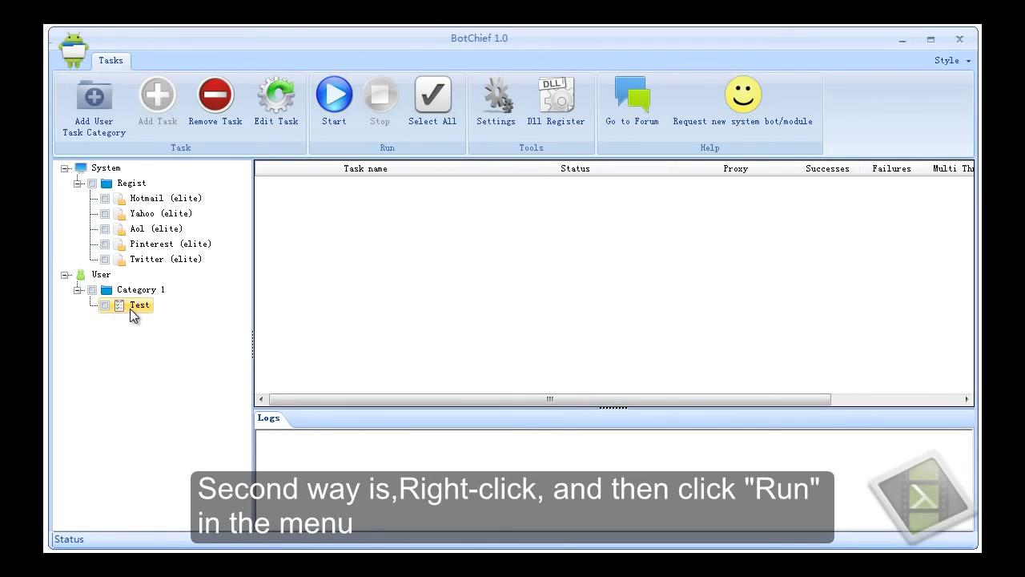
- Run the Test task 1 time with an interval of 1000 milliseconds
{"action": "right_click", "coordinate": [132, 314]}
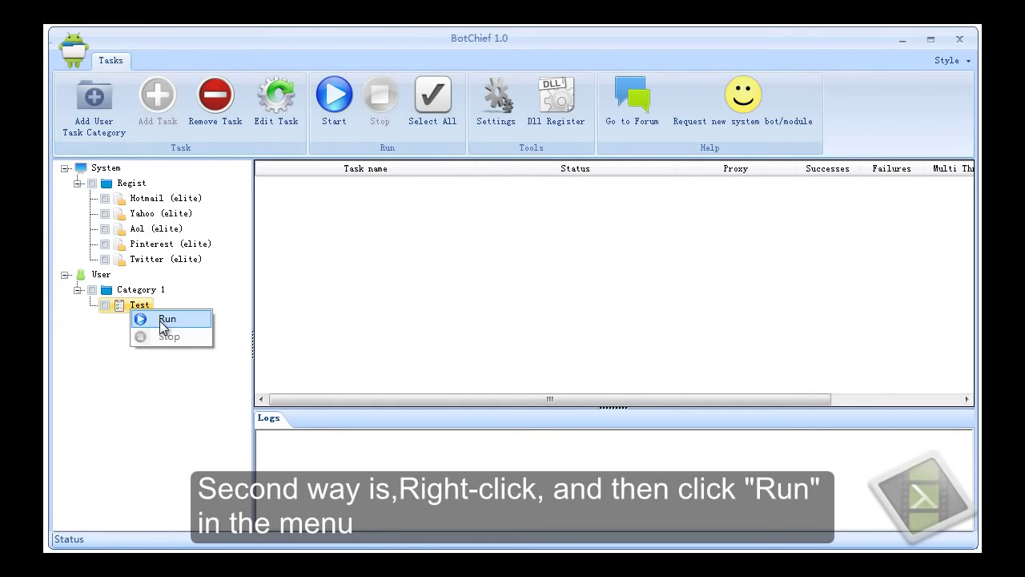
{"action": "left_click", "coordinate": [161, 320]}
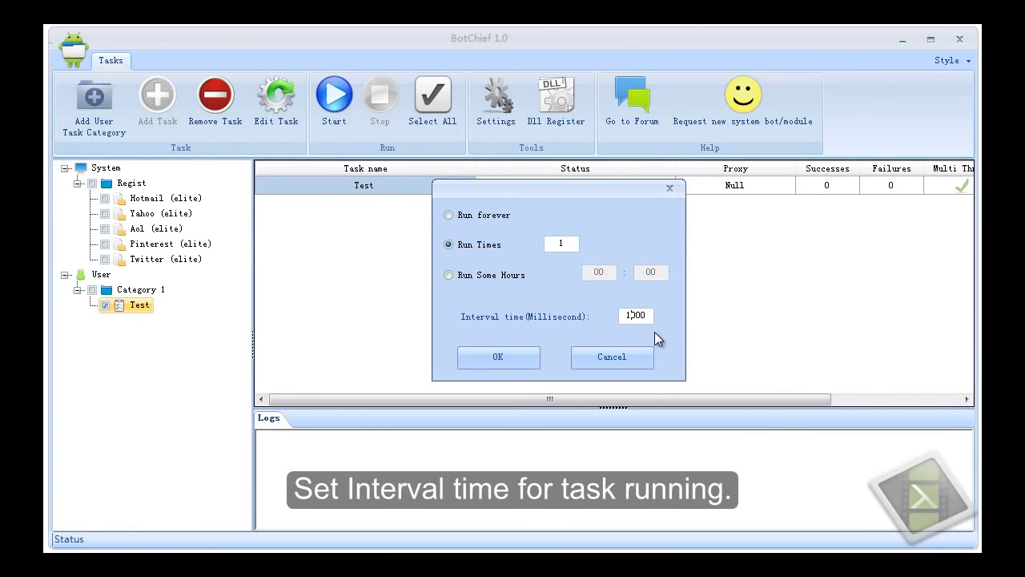
{"action": "left_click", "coordinate": [494, 359]}
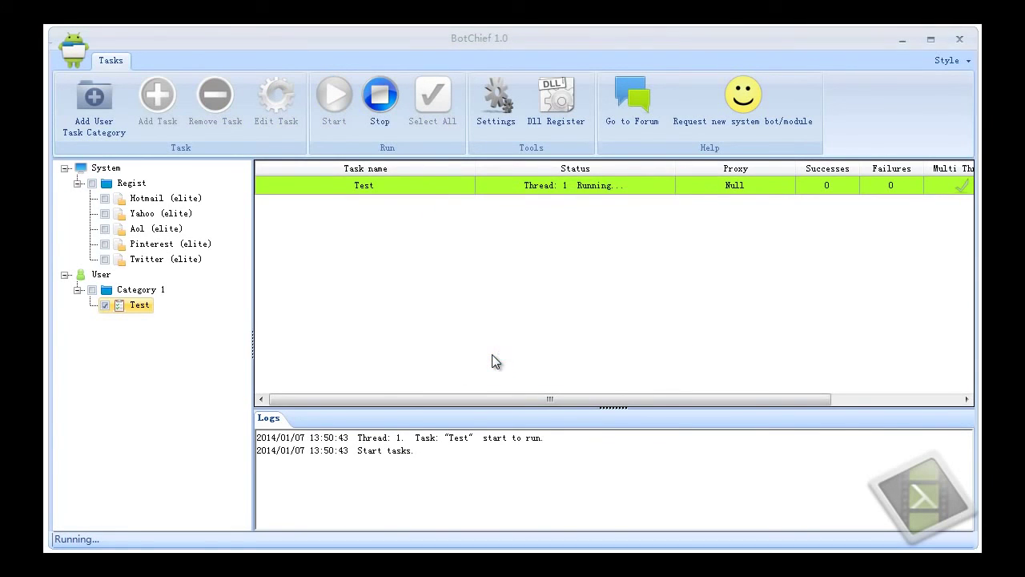